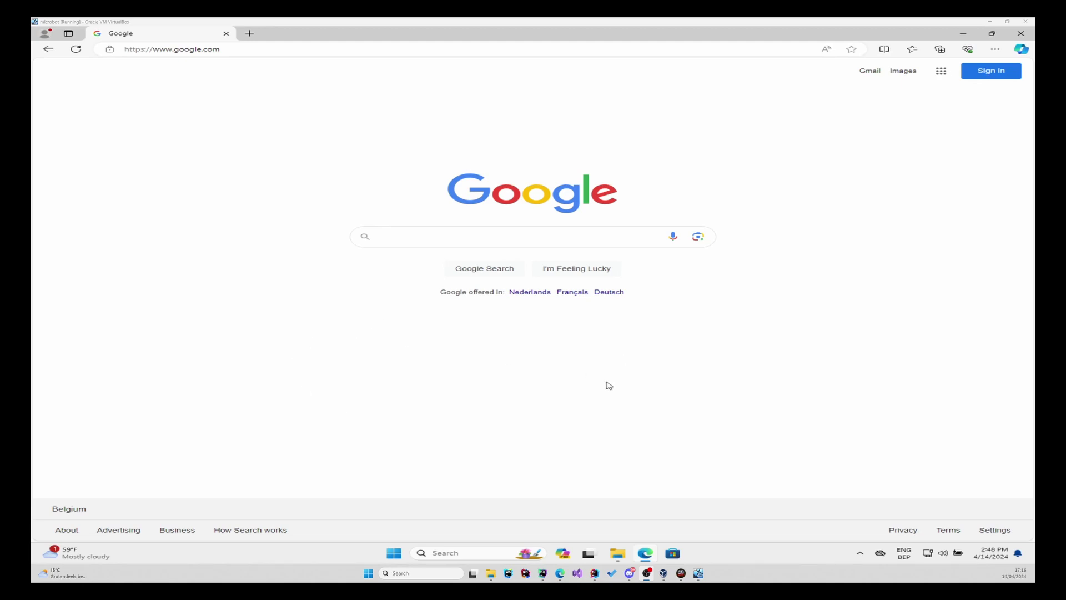
# Step: Launch Command Prompt from Start search and run a java version check
pyautogui.click(401, 556)
pyautogui.write('cmd')
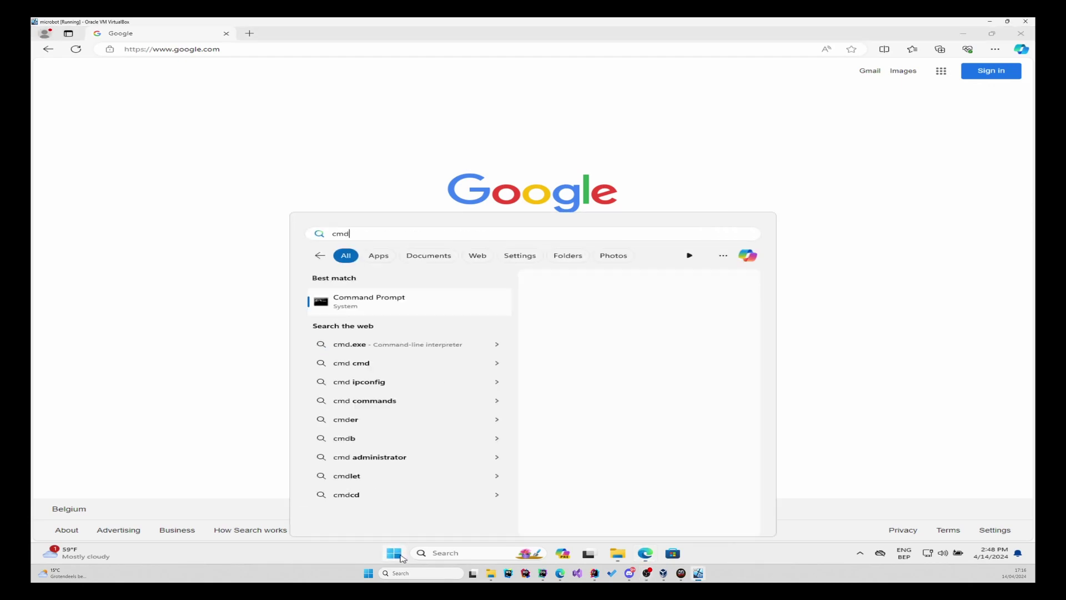
pyautogui.press('Return')
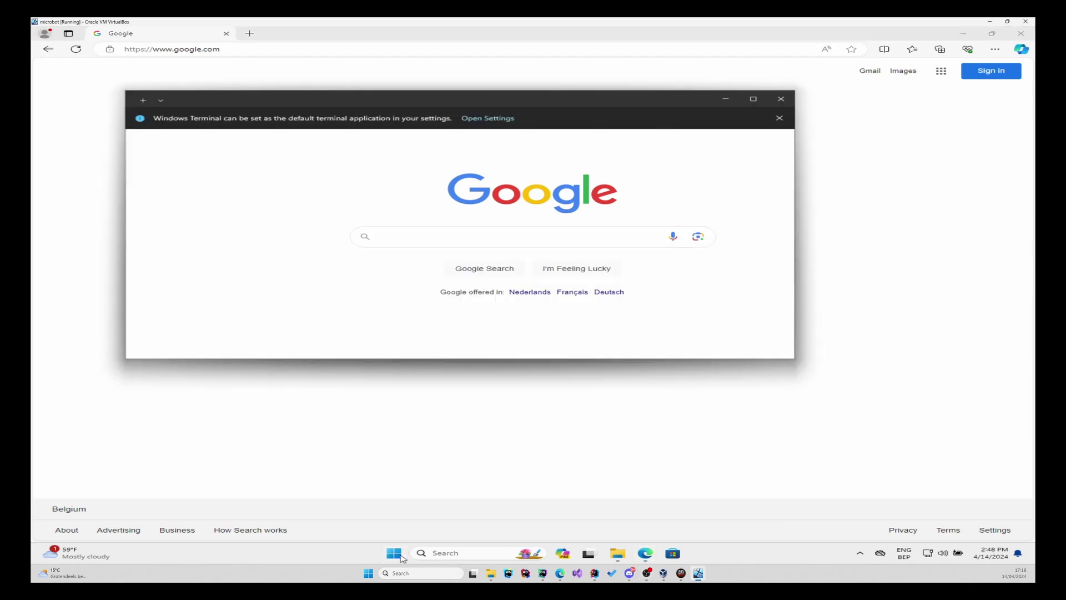
pyautogui.write('java -version')
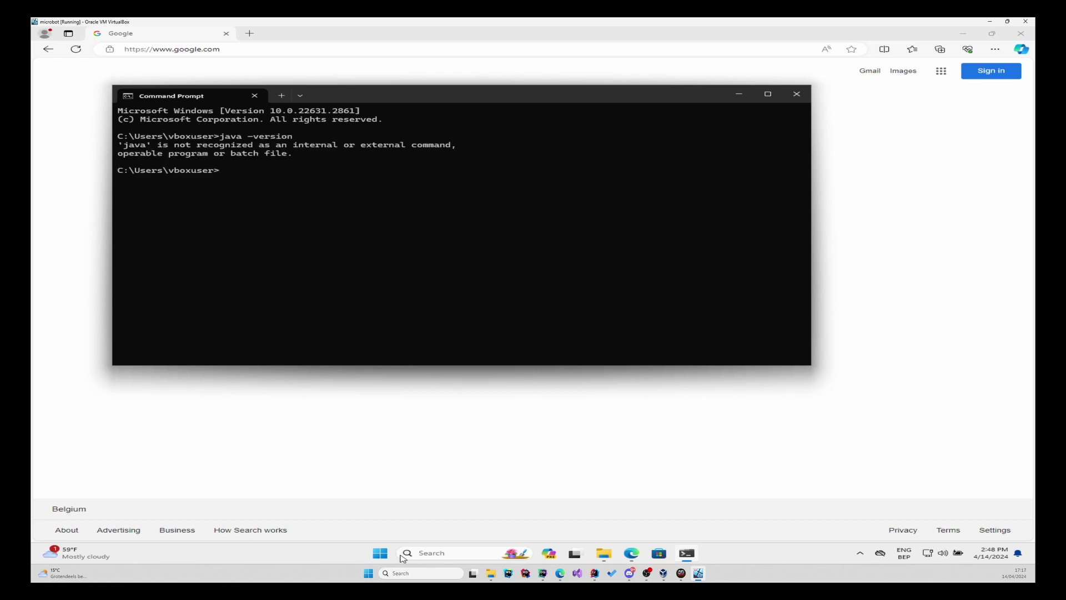
# Step: Google 'java download sdk' and open the Oracle Java Downloads page
pyautogui.click(668, 424)
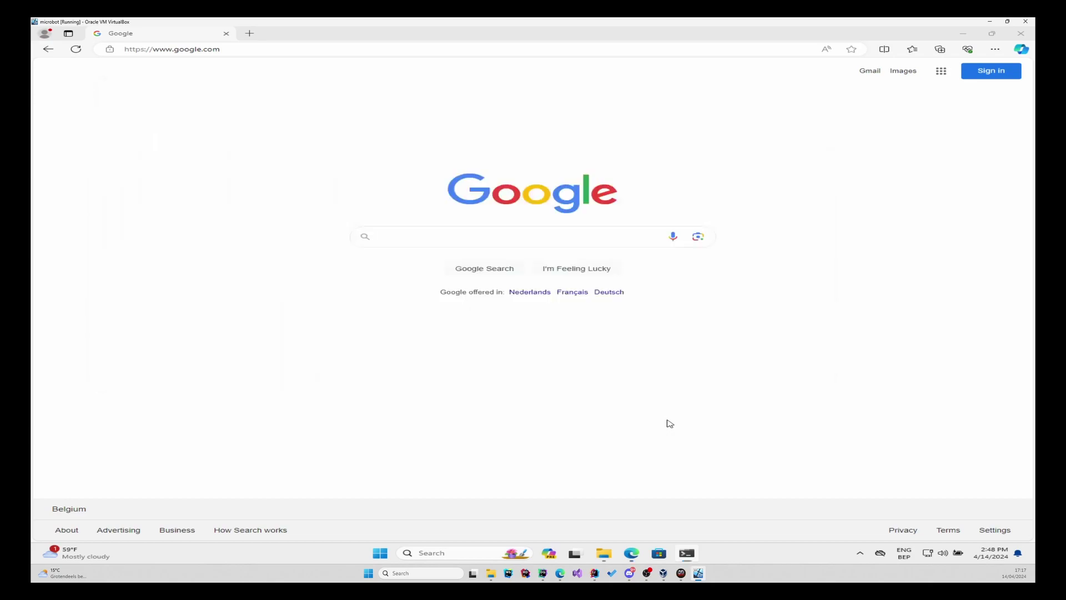
pyautogui.click(404, 242)
pyautogui.write('java dow')
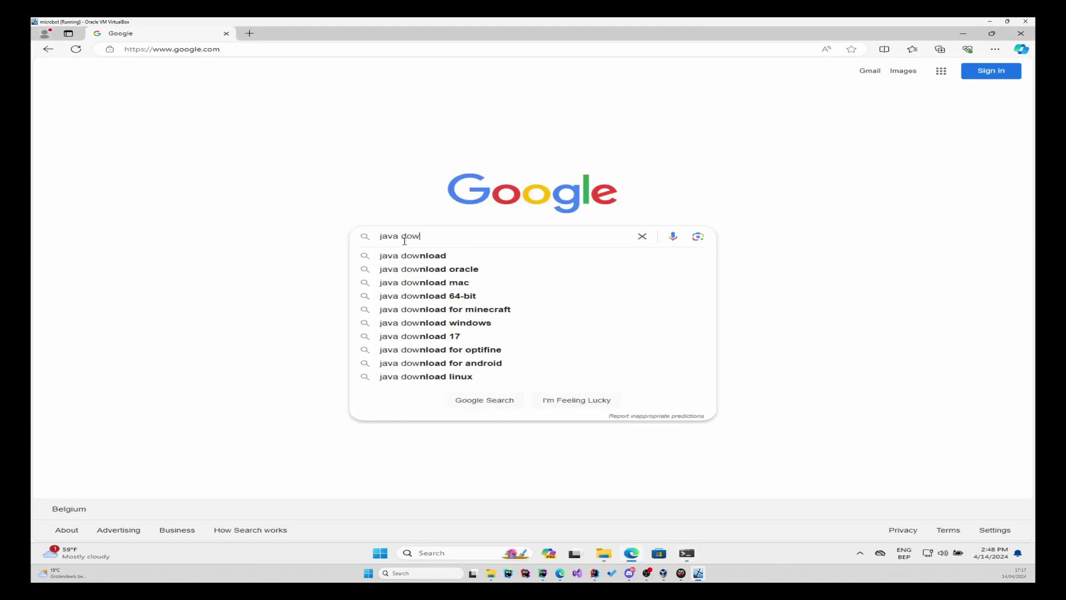
pyautogui.write('nload sdk')
pyautogui.press('Return')
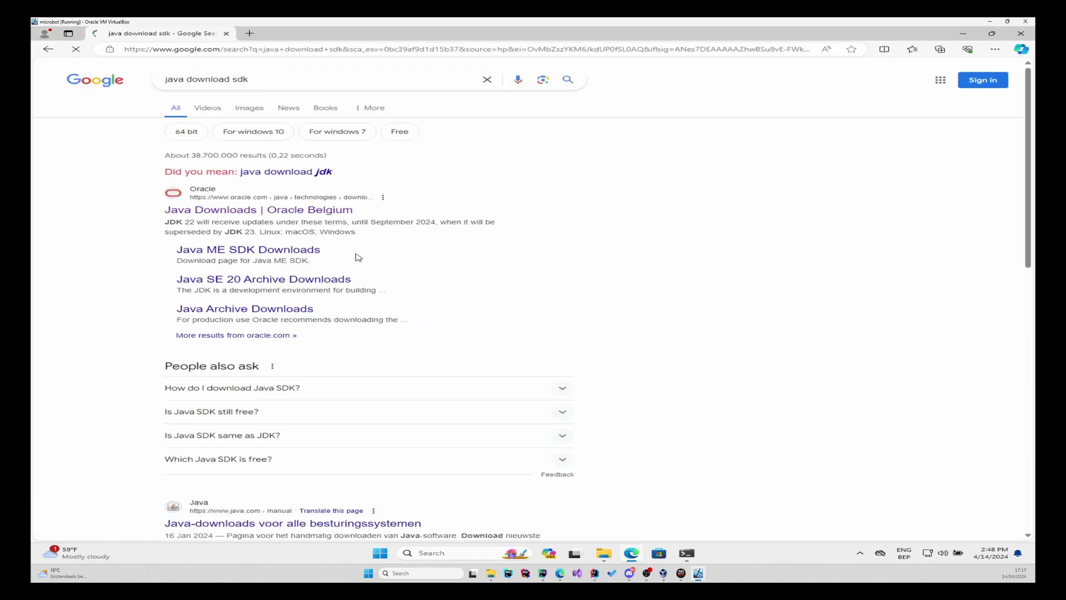
pyautogui.click(288, 212)
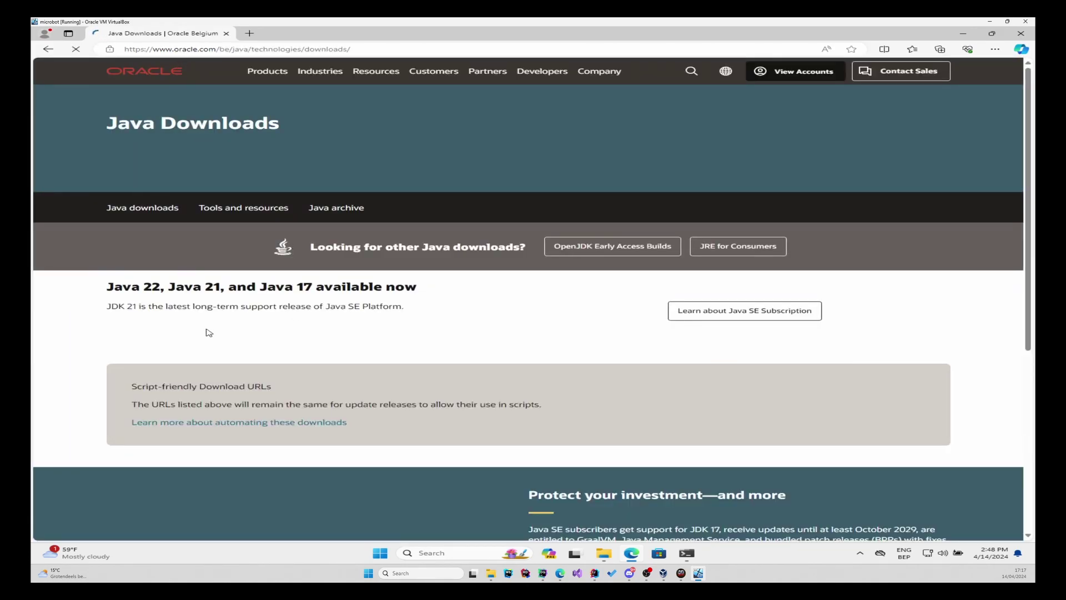
# Step: Download the JDK 22 Windows x64 installer, jdk-22_windows-x64_bin.exe
pyautogui.scroll(-1, 130, 327)
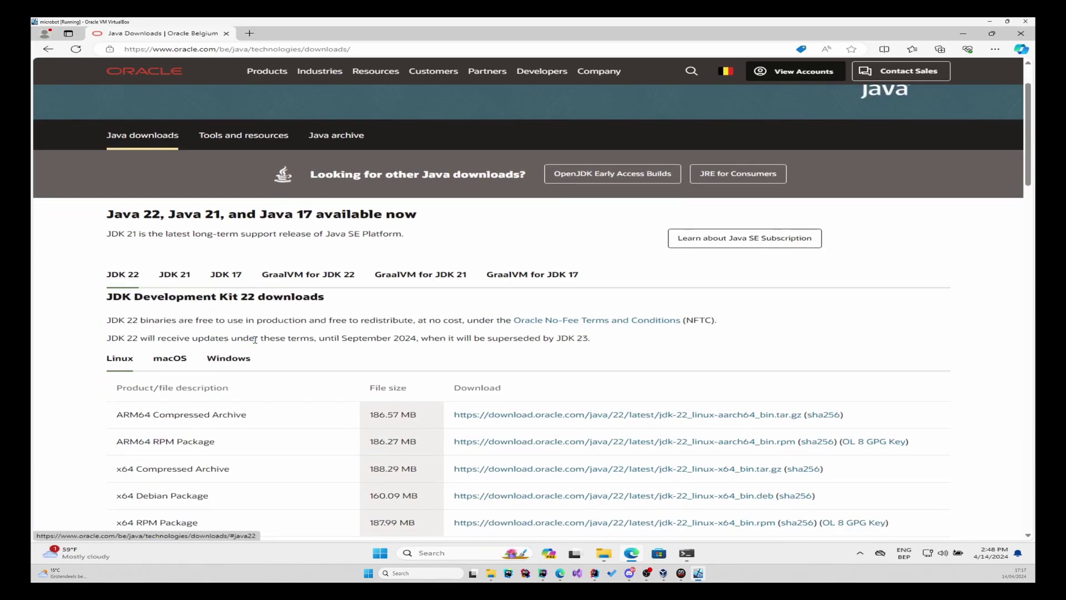
pyautogui.scroll(-1, 255, 339)
pyautogui.click(226, 294)
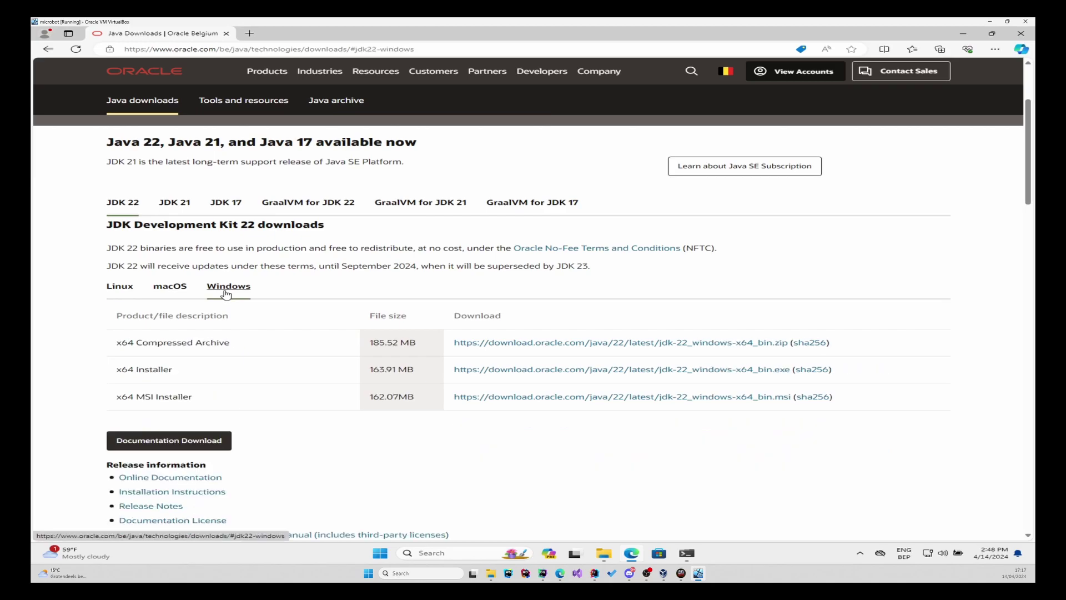
pyautogui.click(495, 370)
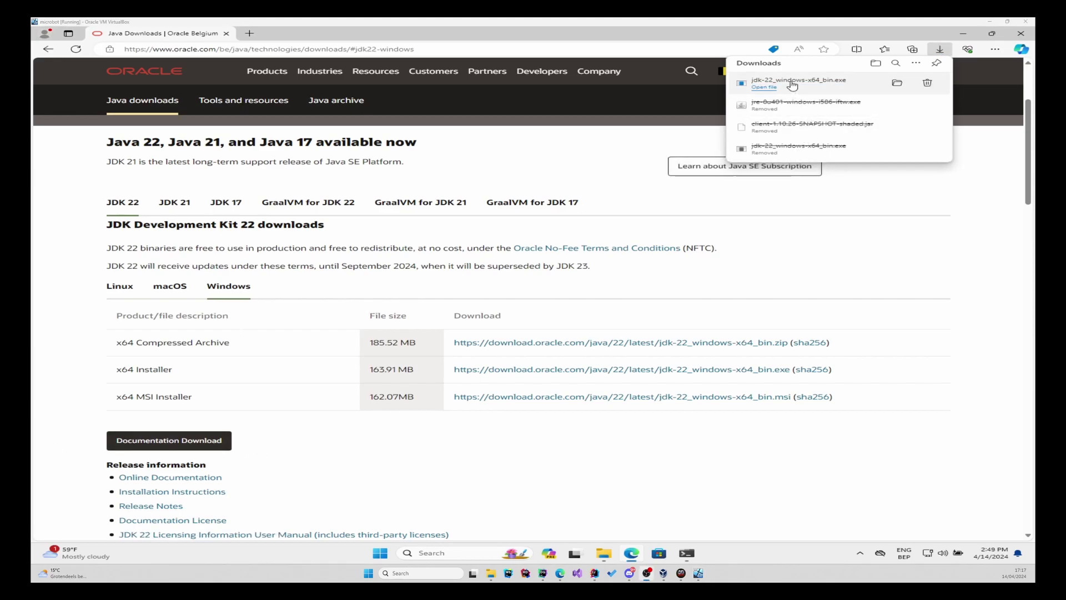
# Step: Install JDK 22 into the default C:\Program Files\Java\jdk-22\ folder, then close the installer
pyautogui.click(792, 84)
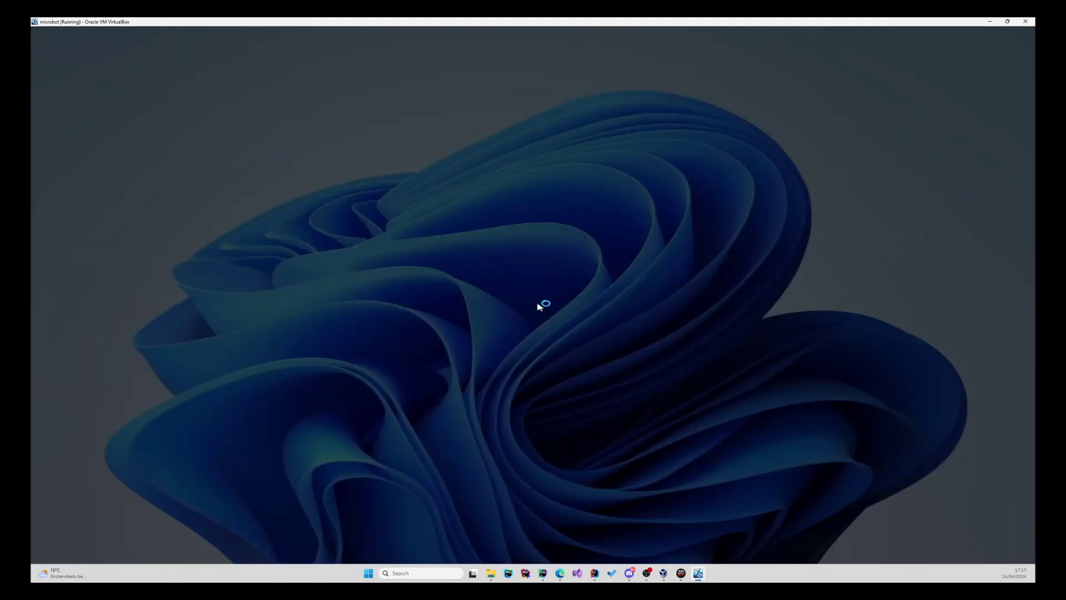
pyautogui.click(479, 370)
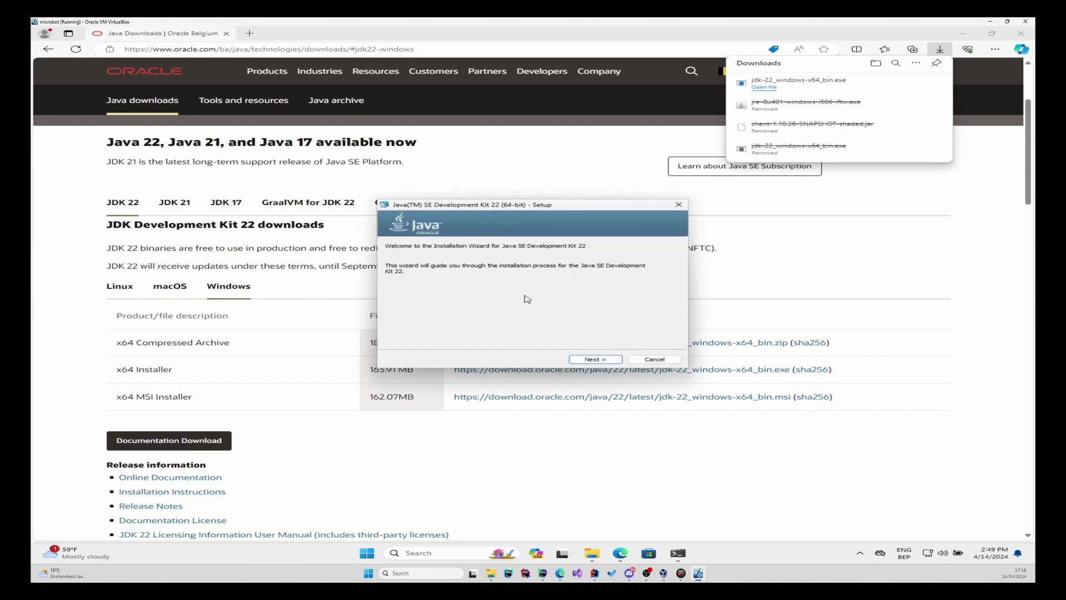
pyautogui.click(594, 360)
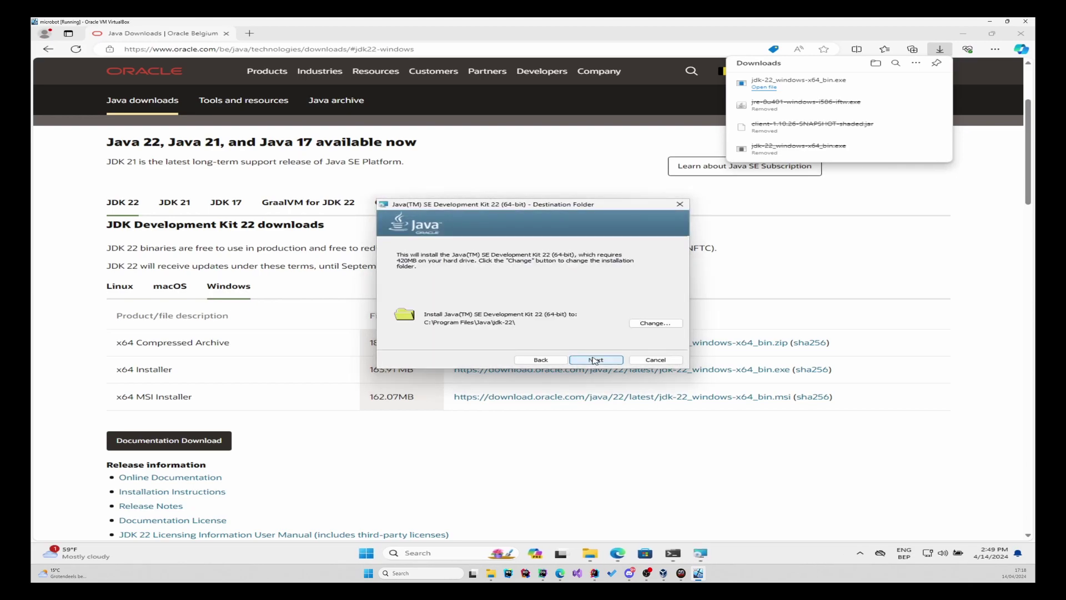
pyautogui.click(594, 360)
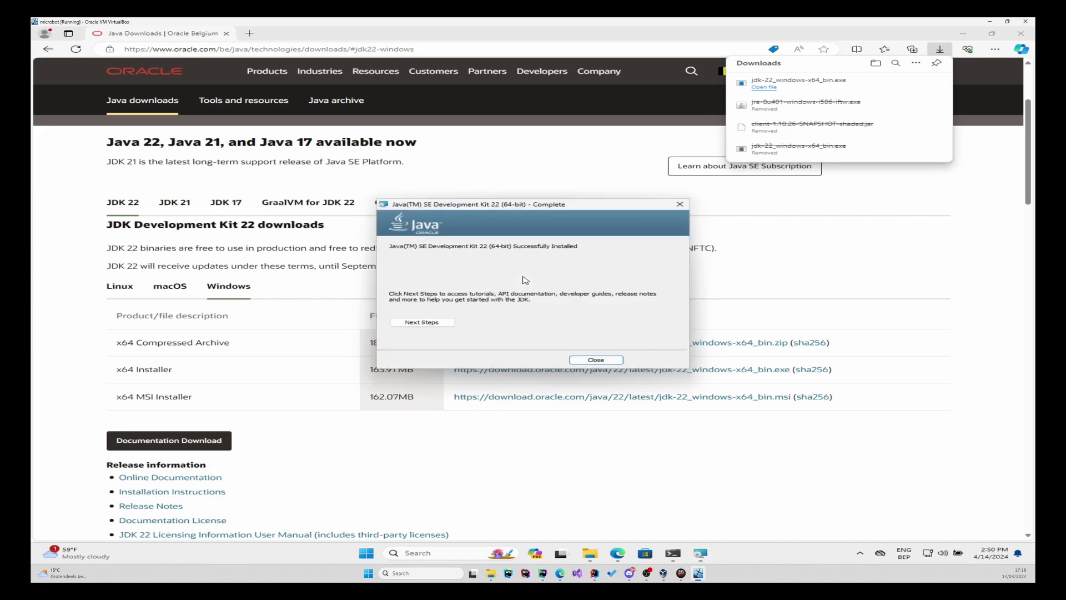
pyautogui.click(599, 360)
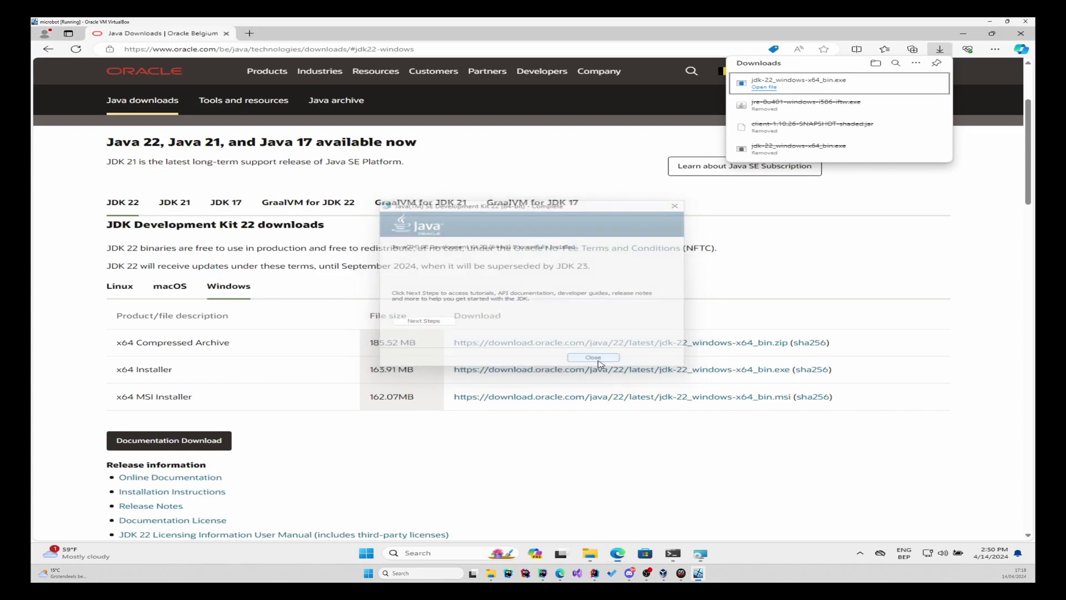
# Step: Rerun java -version in the existing Command Prompt window
pyautogui.click(687, 553)
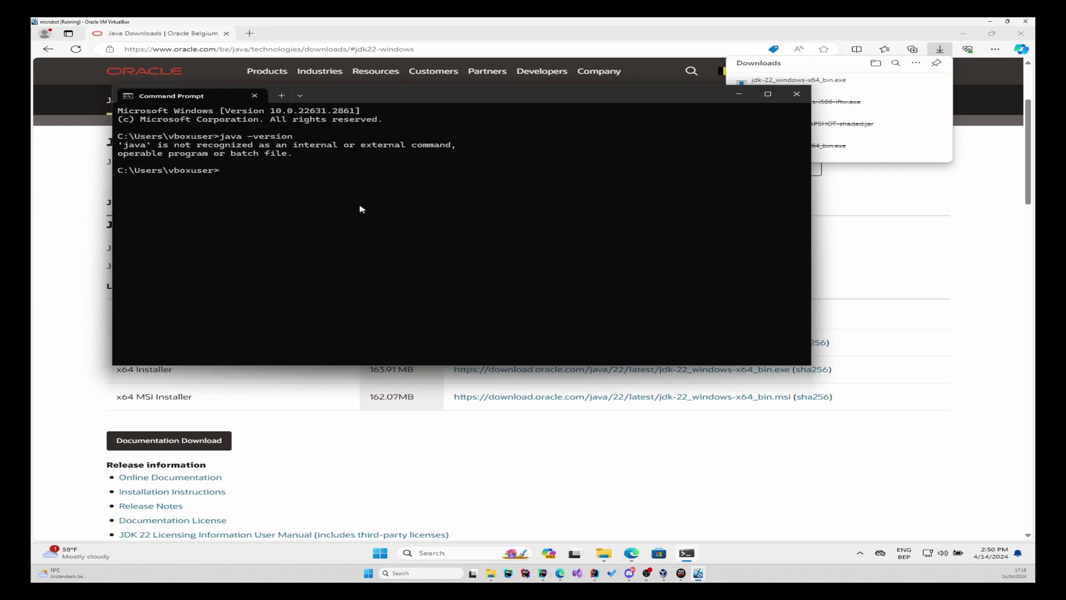
pyautogui.write('java -version')
pyautogui.press('Return')
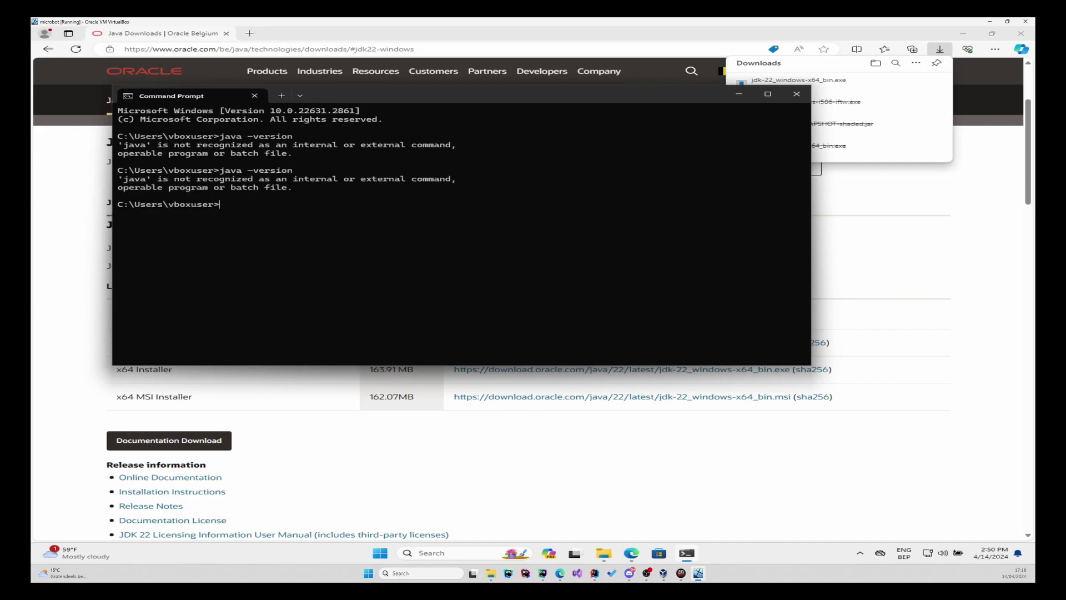
# Step: Open a fresh Command Prompt where java -version reports version "22" 2024-03-19
pyautogui.click(797, 94)
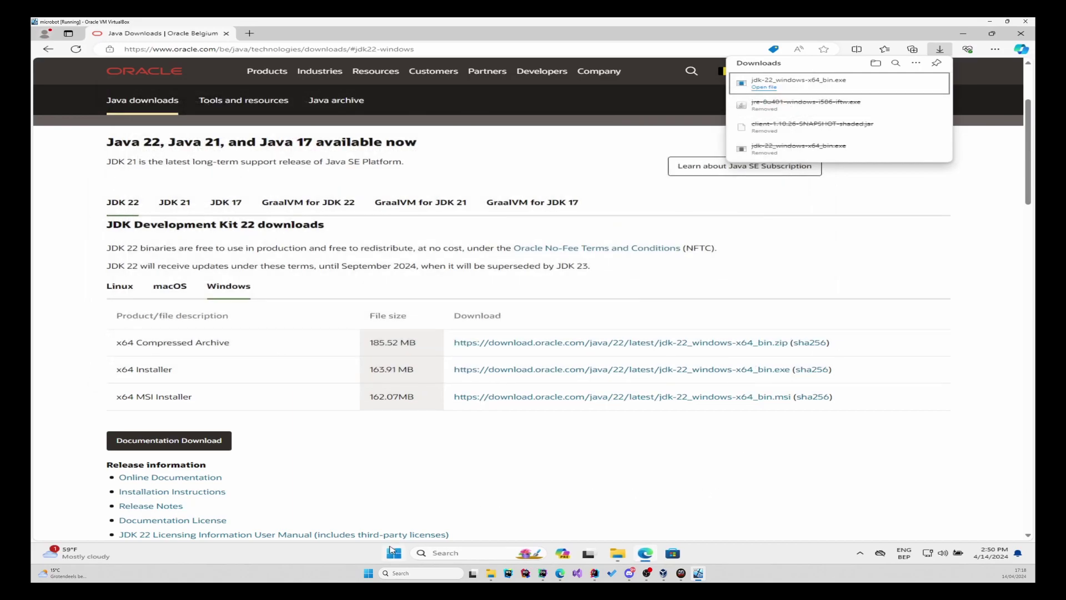
pyautogui.click(391, 552)
pyautogui.write('cmd')
pyautogui.press('Return')
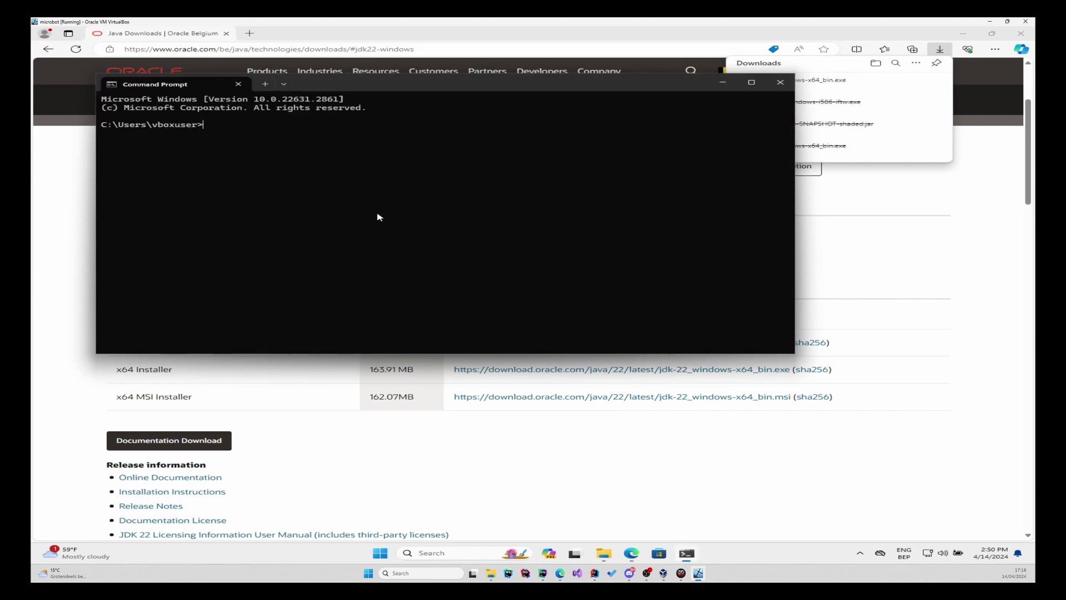
pyautogui.write('java -version')
pyautogui.press('Return')
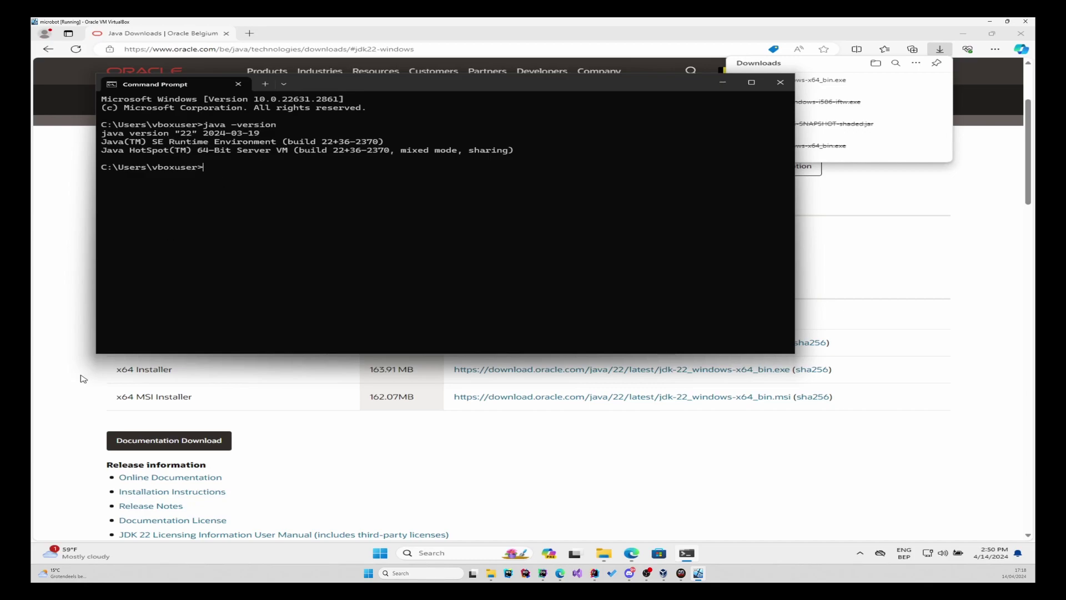
# Step: Load Google, search 'github microbot', and open the chsami/microbot repository page
pyautogui.click(82, 395)
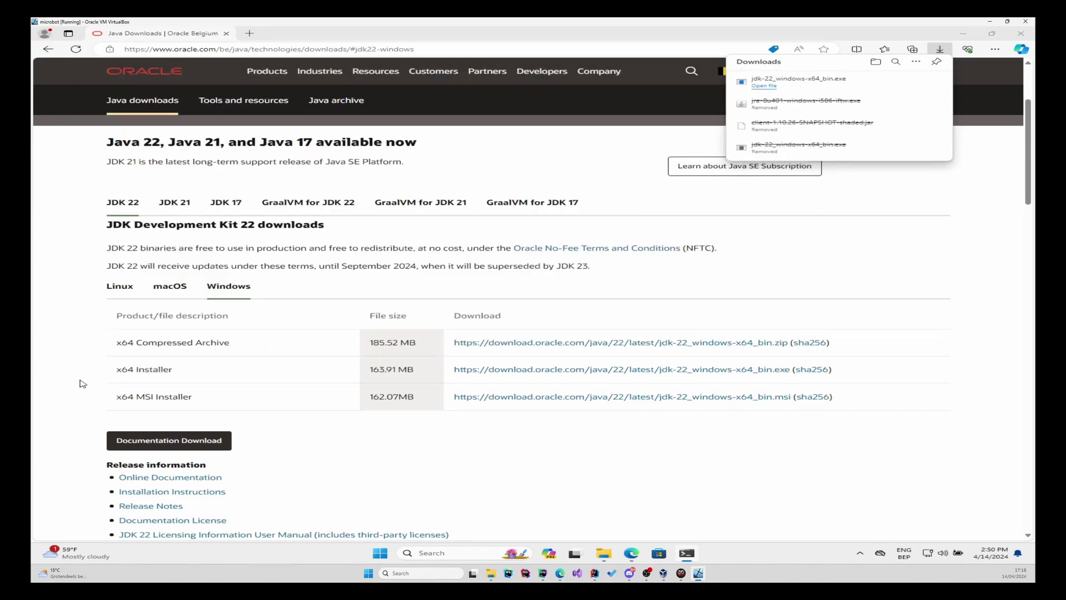
pyautogui.click(246, 50)
pyautogui.write('google.co')
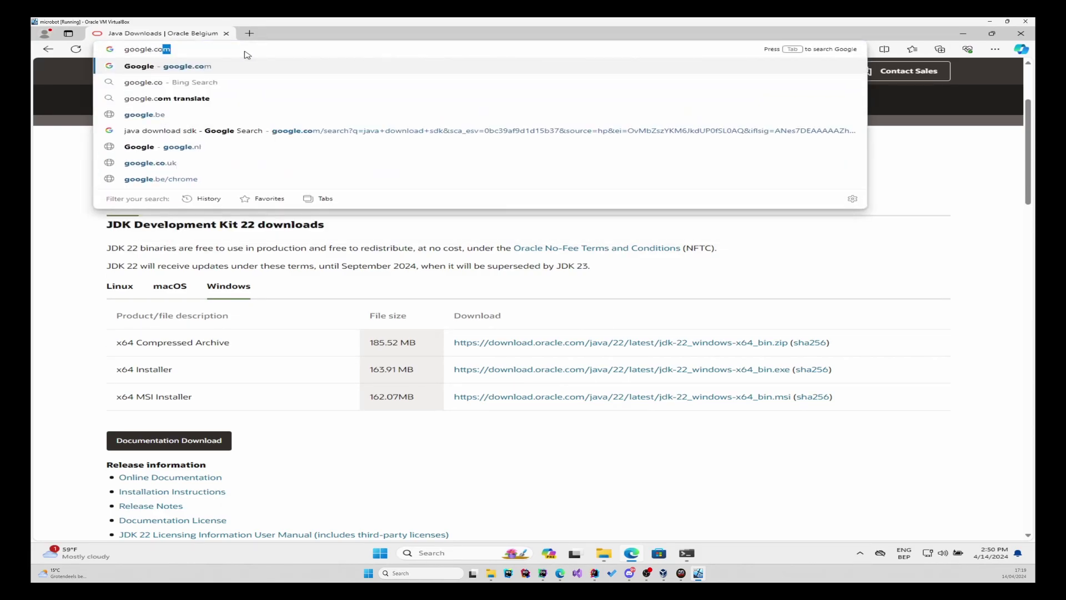
pyautogui.press('Return')
pyautogui.click(394, 237)
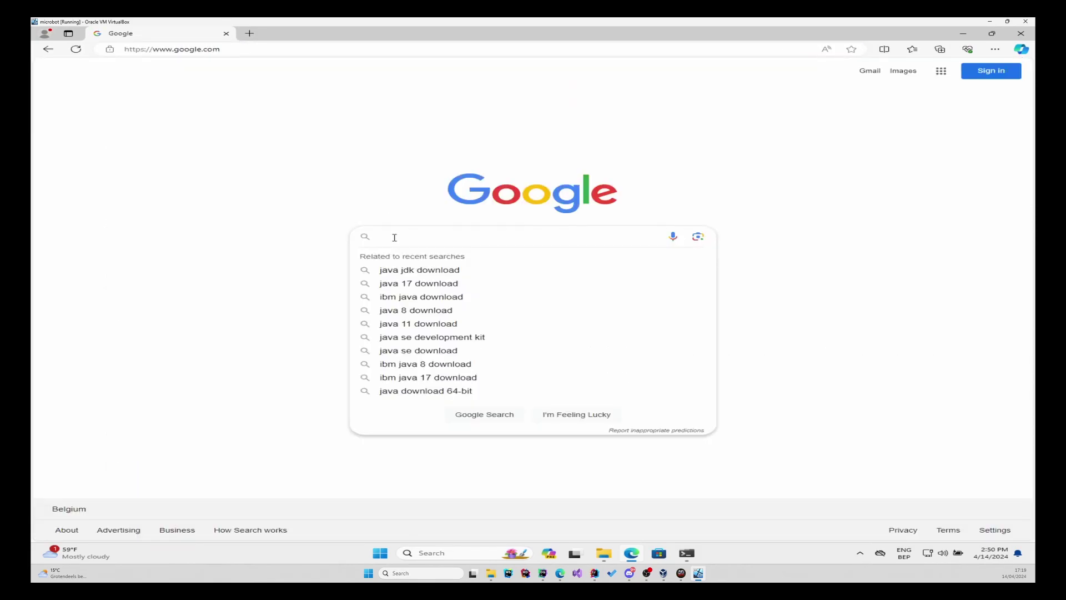
pyautogui.write('github microbot')
pyautogui.press('Return')
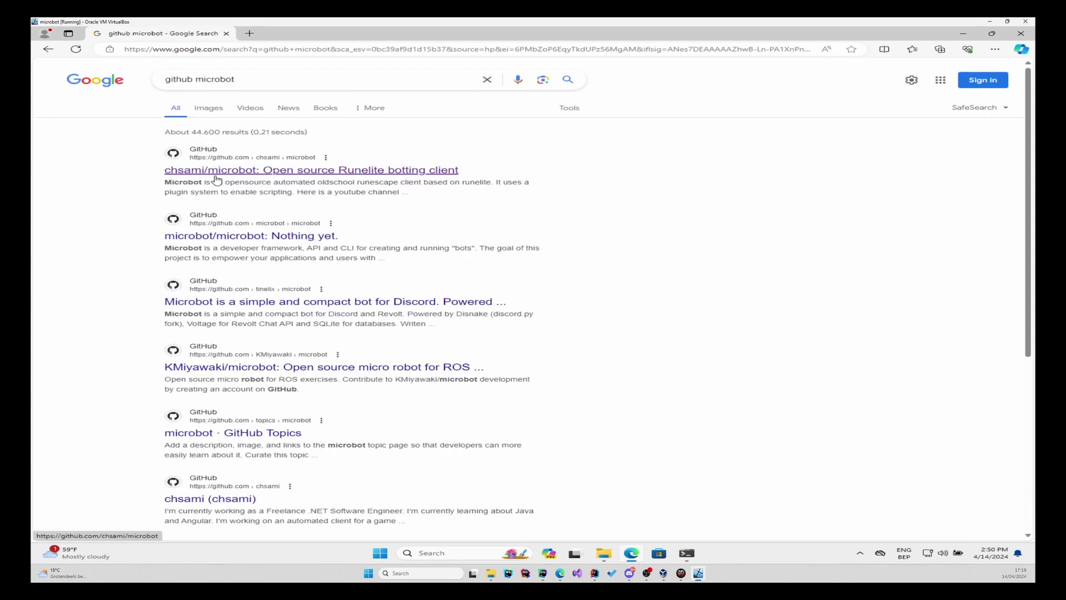
pyautogui.click(233, 172)
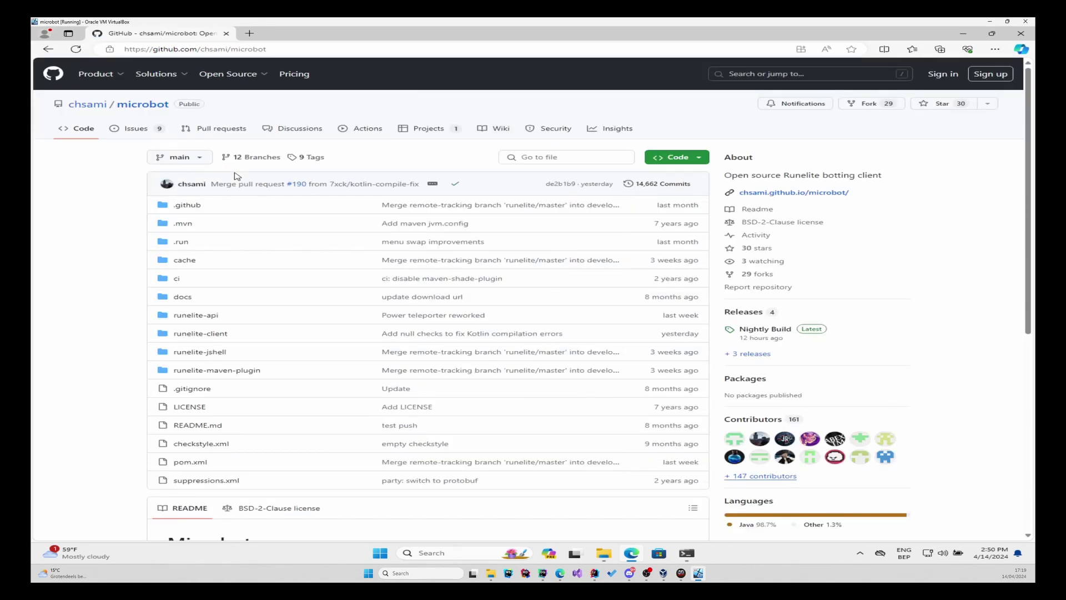
# Step: Go to the microbot releases and expand the Release Build's Assets list
pyautogui.click(758, 354)
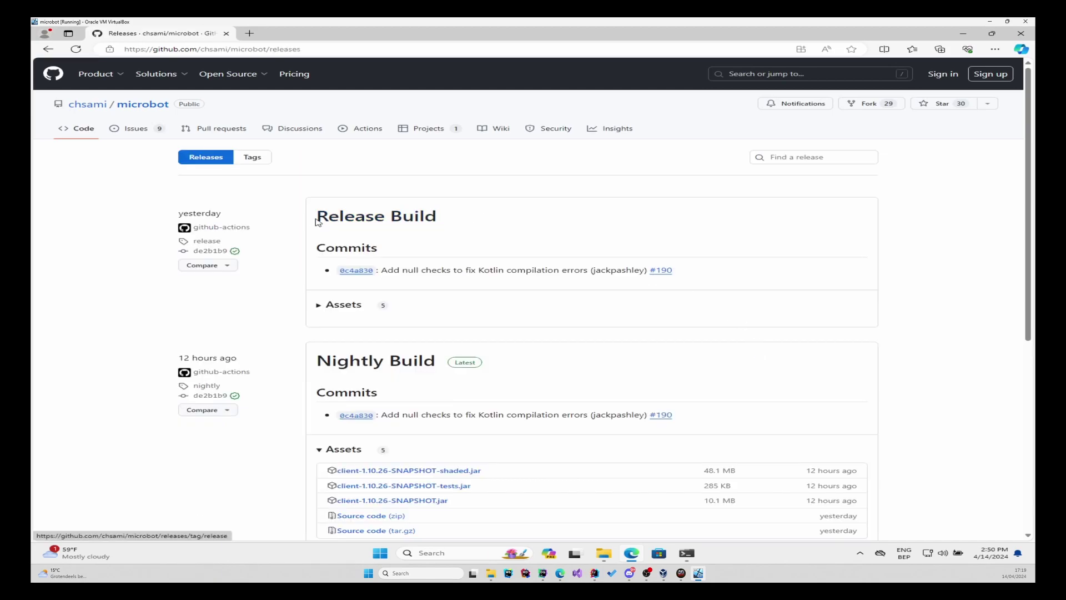
pyautogui.moveTo(315, 223); pyautogui.dragTo(465, 221)
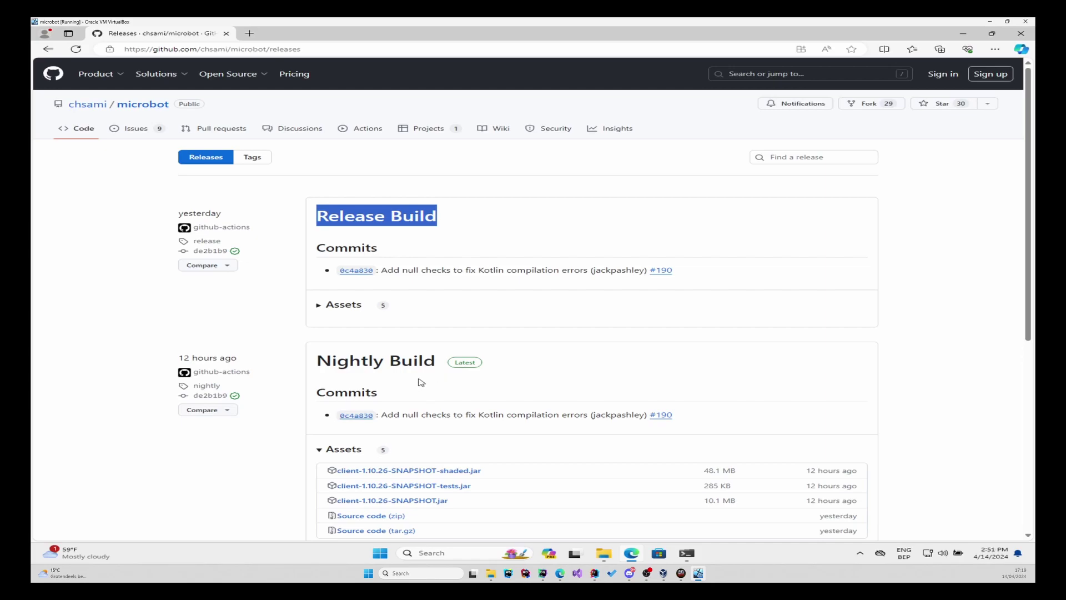
pyautogui.click(322, 307)
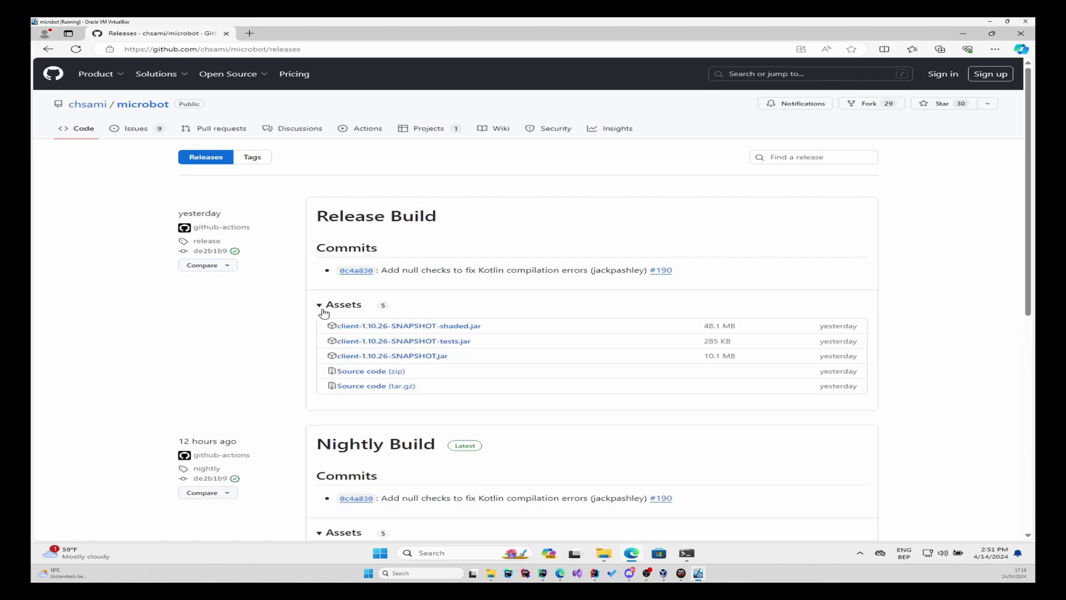
# Step: Download client-1.10.26-SNAPSHOT-shaded.jar, keep it despite the warning, and show it in its folder
pyautogui.click(470, 332)
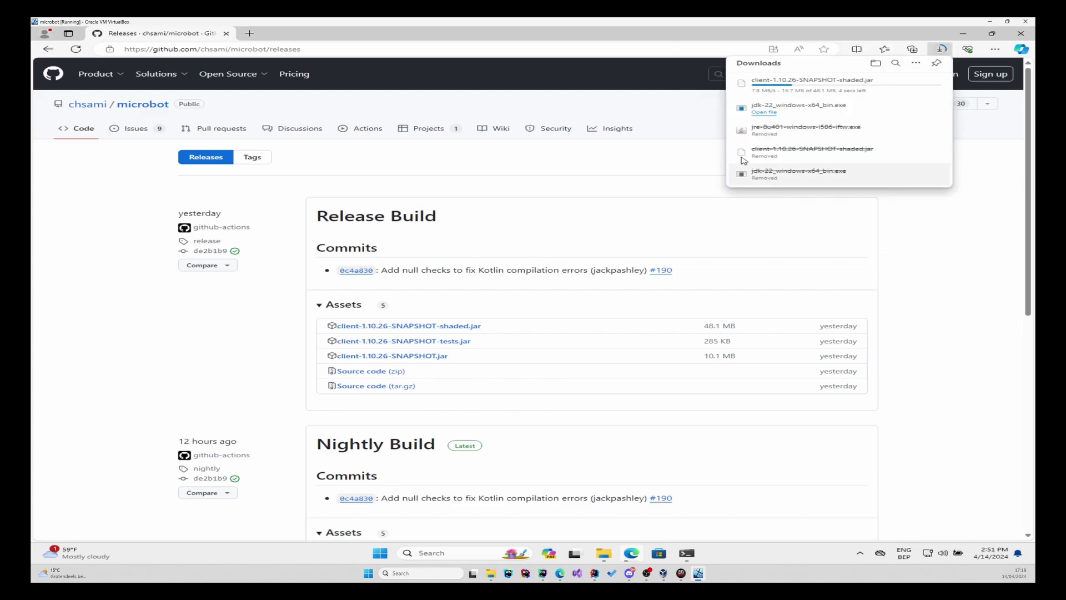
pyautogui.moveTo(821, 97)
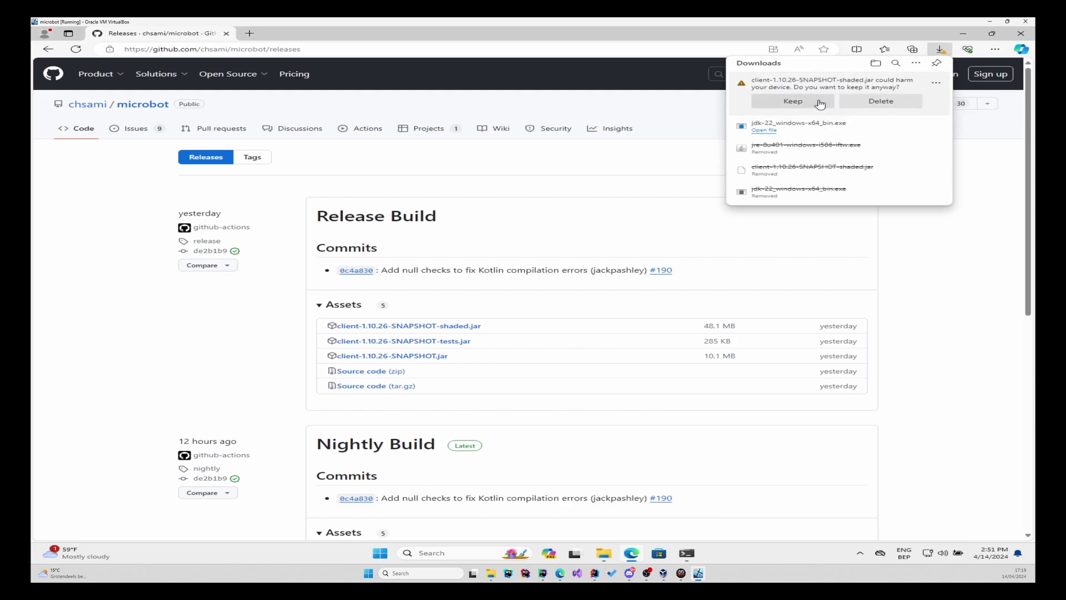
pyautogui.click(819, 103)
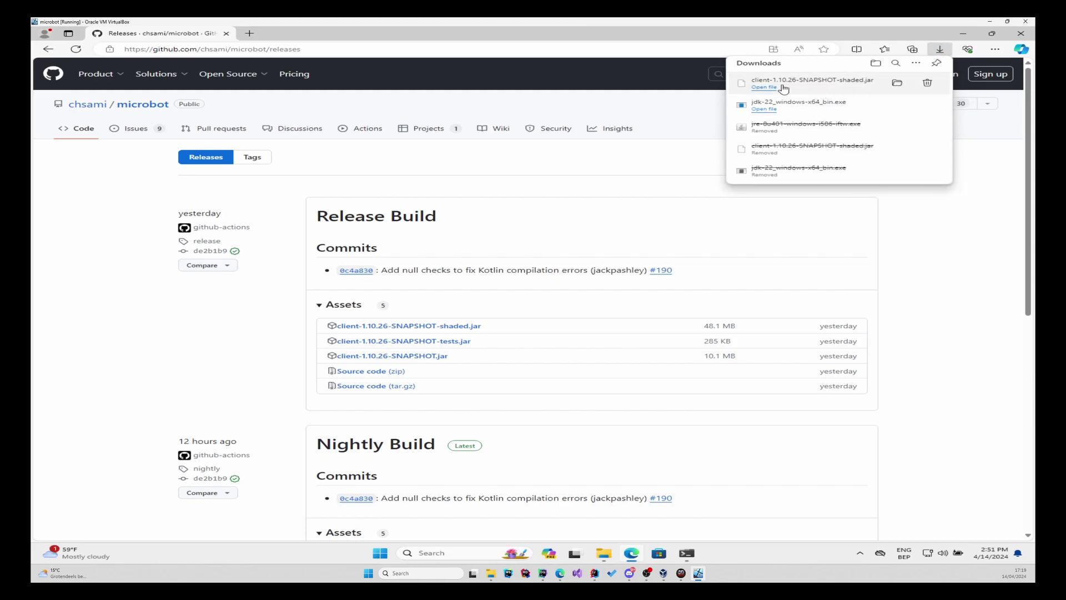
pyautogui.click(898, 84)
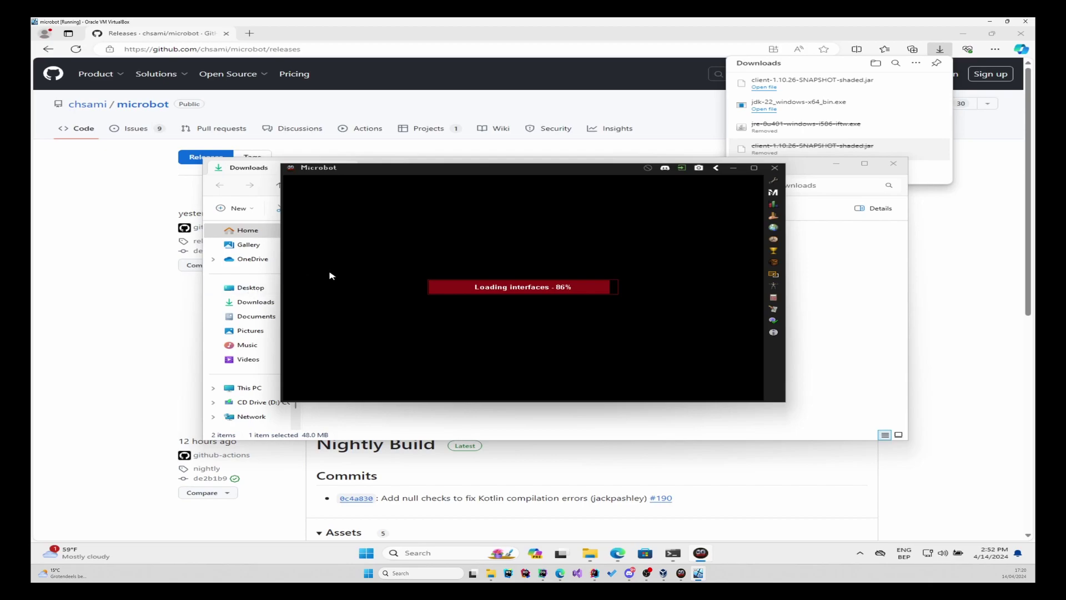
# Step: Open Microbot's plugin panel from the sidebar wrench icon and scroll the plugin list
pyautogui.click(772, 181)
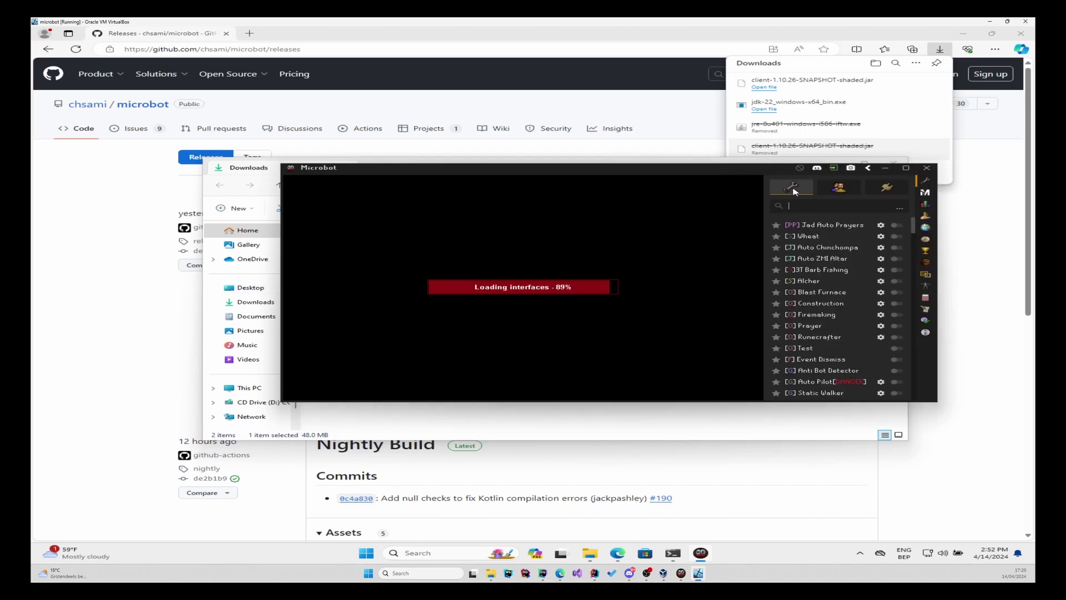
pyautogui.scroll(-5, 839, 311)
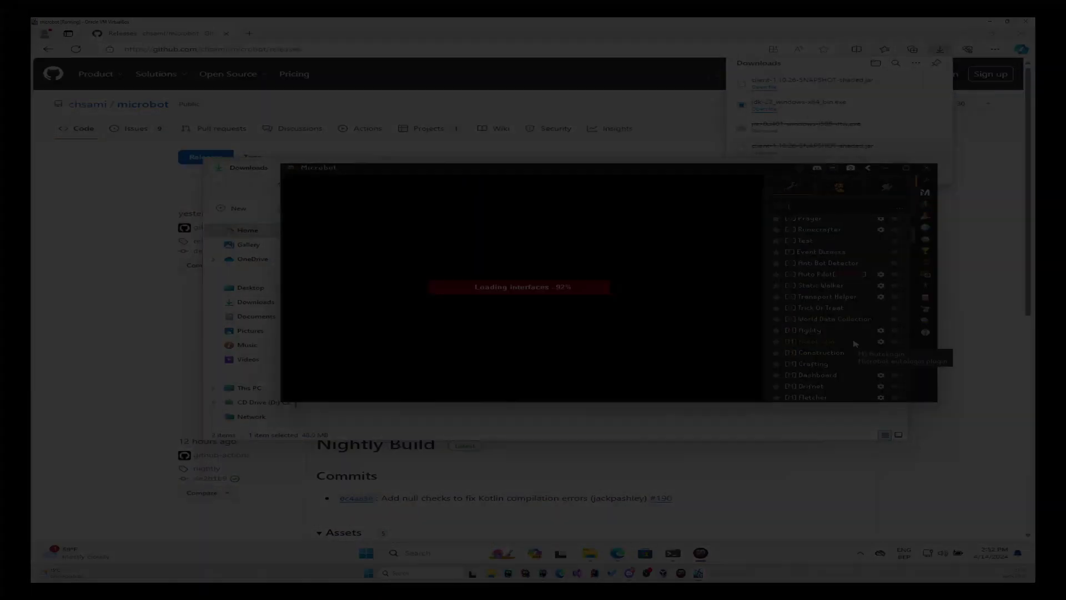